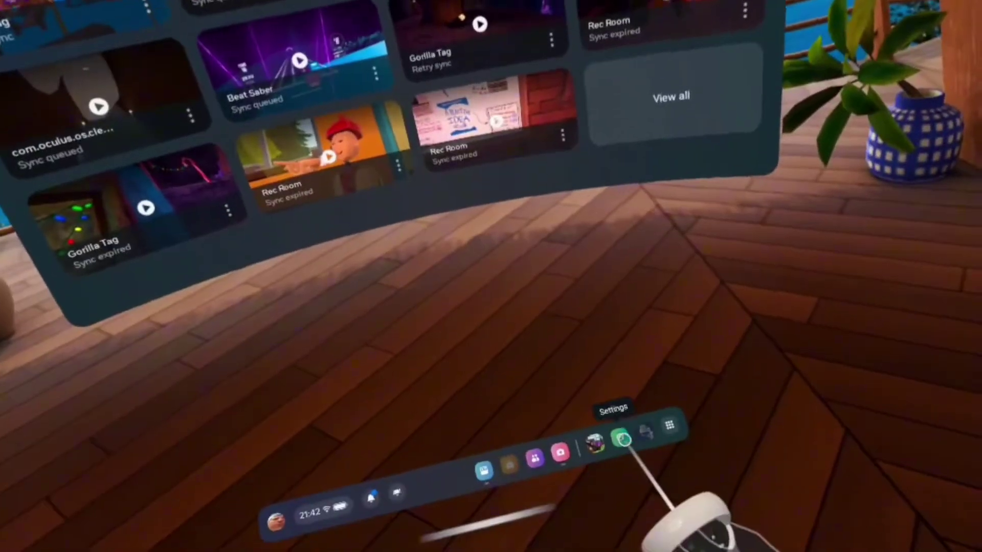
Step: Open Settings and view the Storage overview showing 35.06 GB free of 128 GB
{"action": "left_click", "coordinate": [675, 489]}
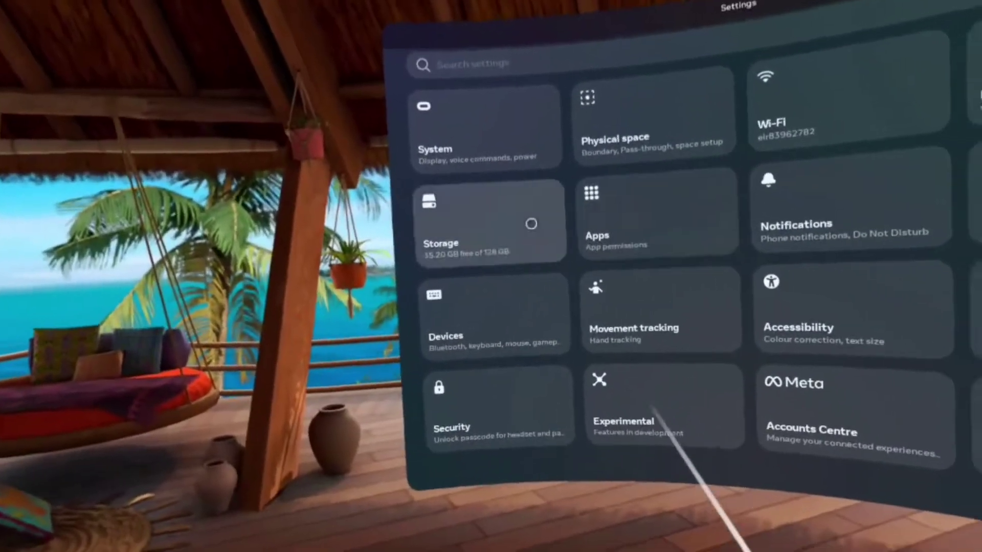
{"action": "left_click", "coordinate": [531, 224]}
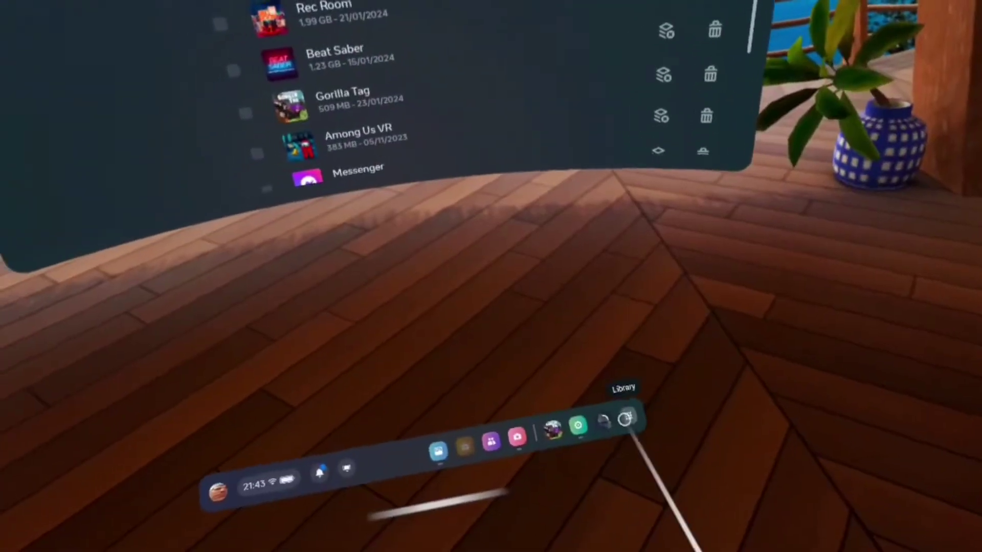
Step: Bring up the App Library to reach the Files app
{"action": "left_click", "coordinate": [625, 419]}
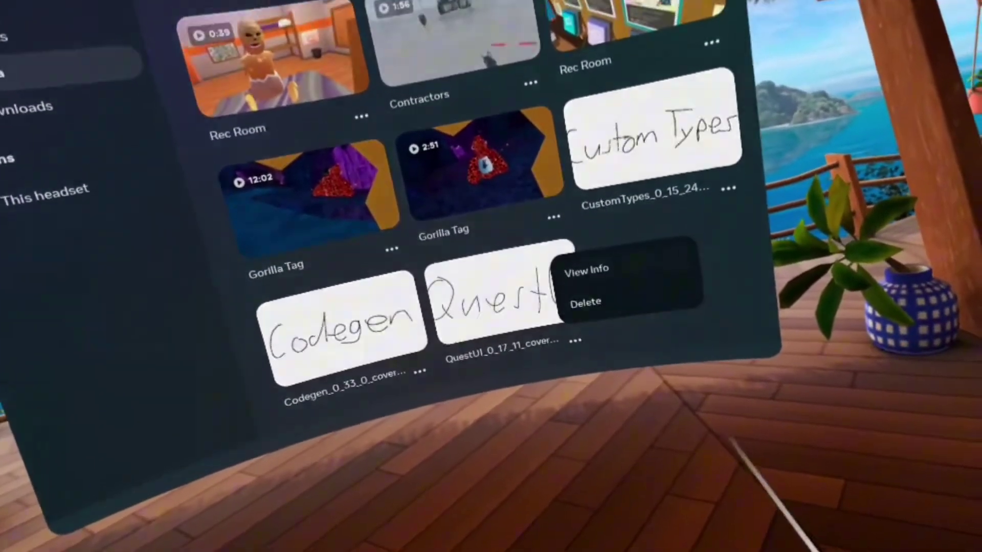
Step: Permanently delete the QuestUI and ModList covers plus two more mod cover images
{"action": "left_click", "coordinate": [586, 302]}
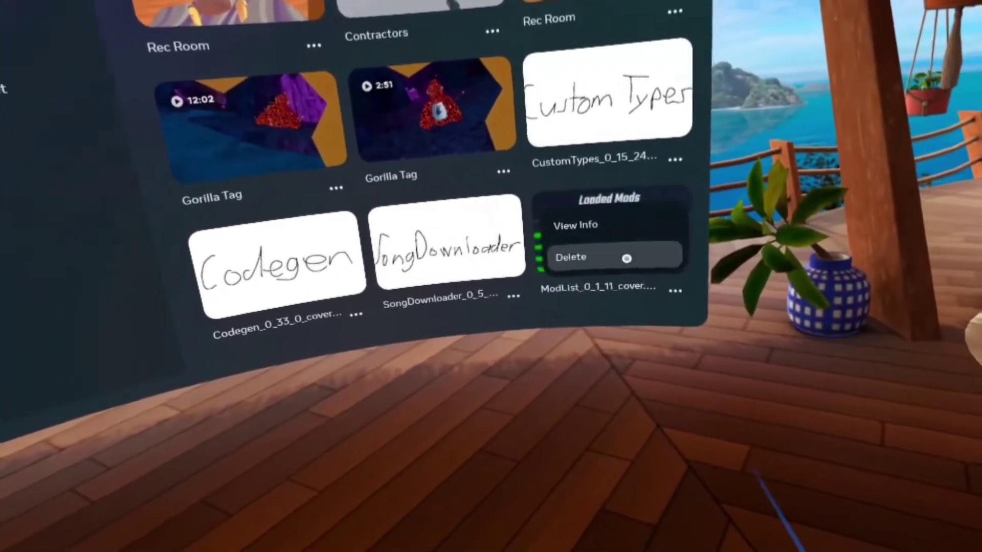
{"action": "left_click", "coordinate": [628, 259]}
{"action": "left_click", "coordinate": [439, 156]}
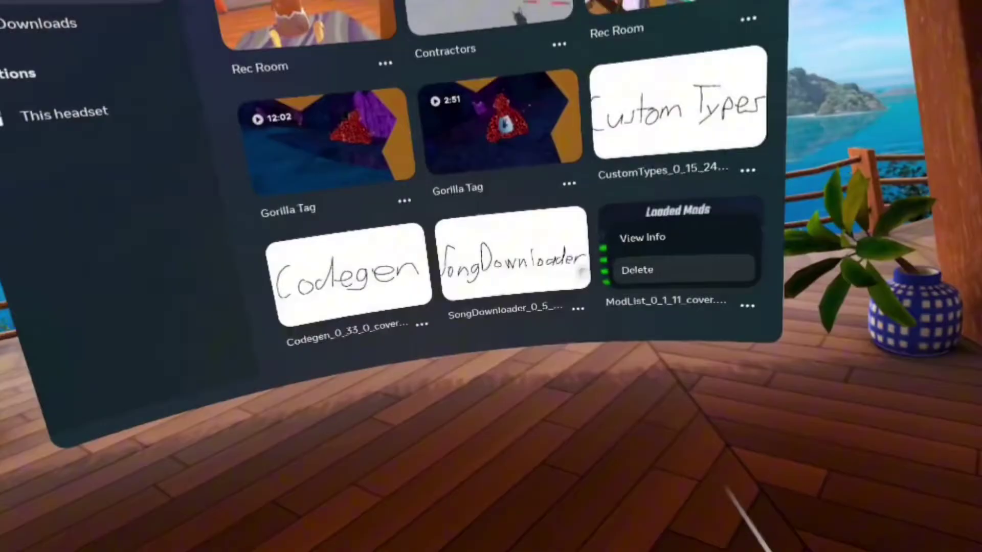
{"action": "left_click", "coordinate": [676, 291]}
{"action": "left_click", "coordinate": [585, 258]}
{"action": "left_click", "coordinate": [397, 136]}
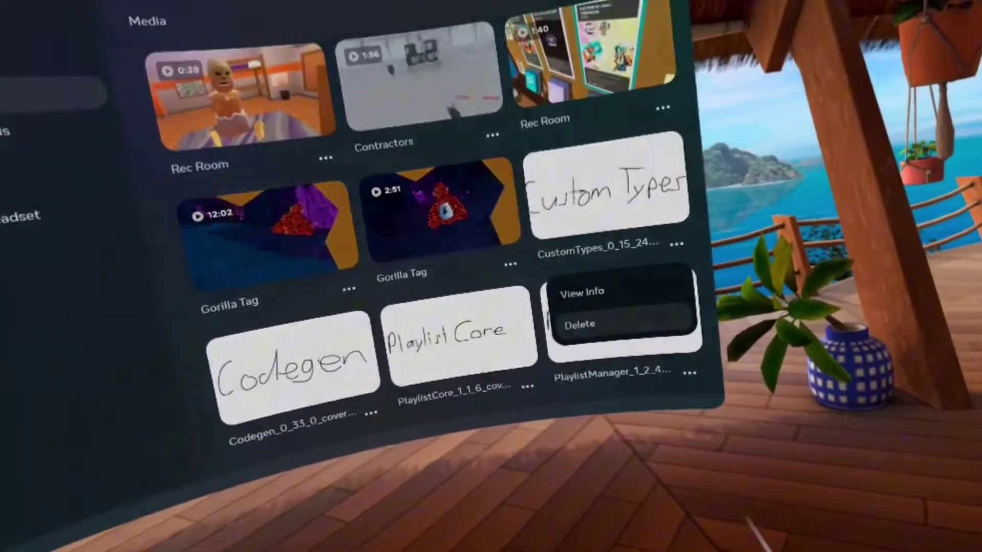
{"action": "left_click", "coordinate": [568, 306]}
{"action": "left_click", "coordinate": [468, 221]}
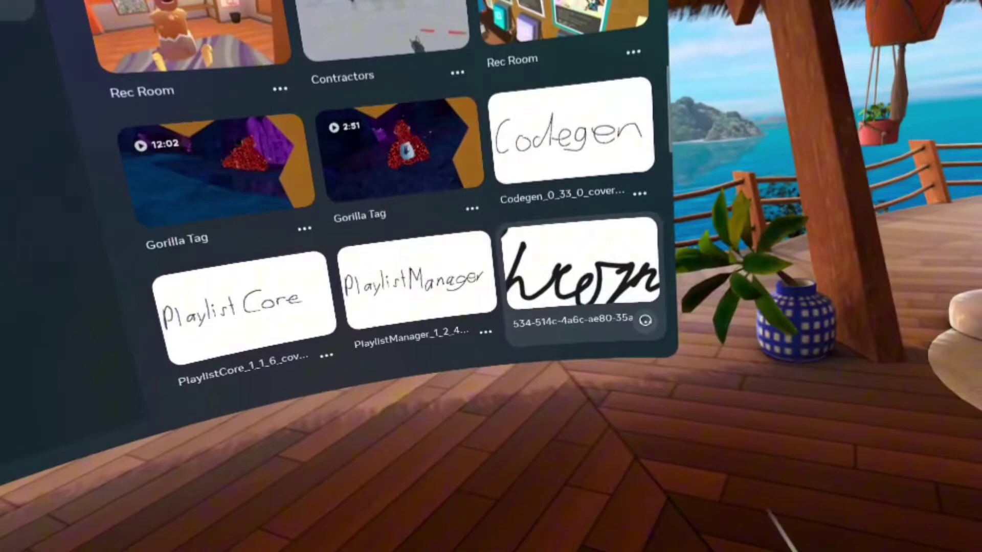
Step: Permanently delete another image and the hash-named a870241c image
{"action": "left_click", "coordinate": [649, 334]}
{"action": "left_click", "coordinate": [590, 315]}
{"action": "left_click", "coordinate": [521, 246]}
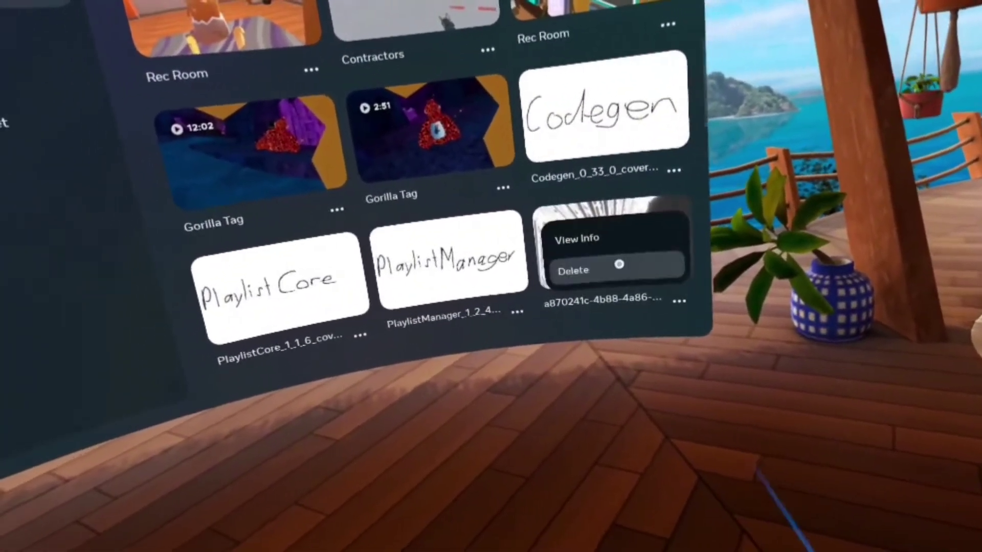
{"action": "left_click", "coordinate": [619, 265]}
{"action": "left_click", "coordinate": [461, 204]}
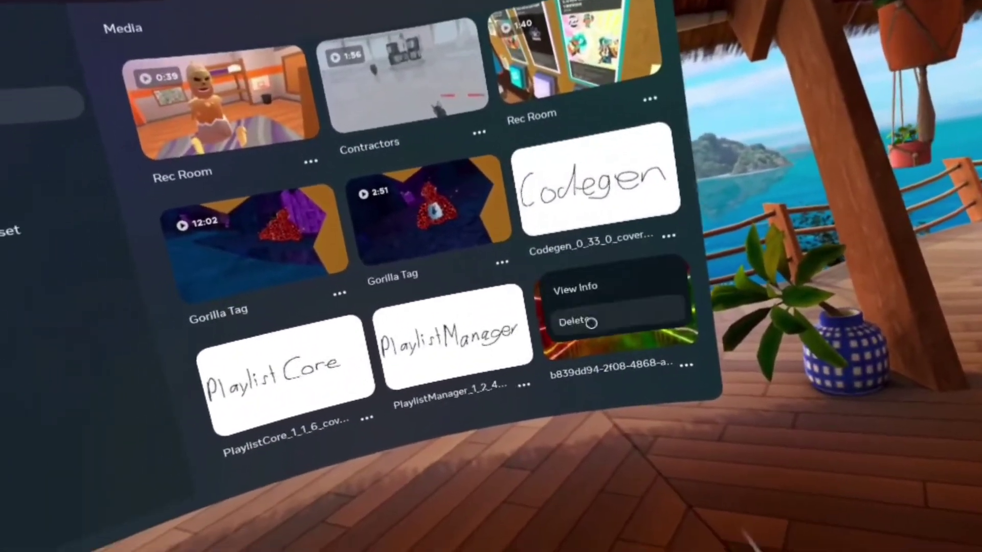
Step: Delete one more image, the PlaylistCore cover, and the hash-named b839dd94 image
{"action": "left_click", "coordinate": [591, 323]}
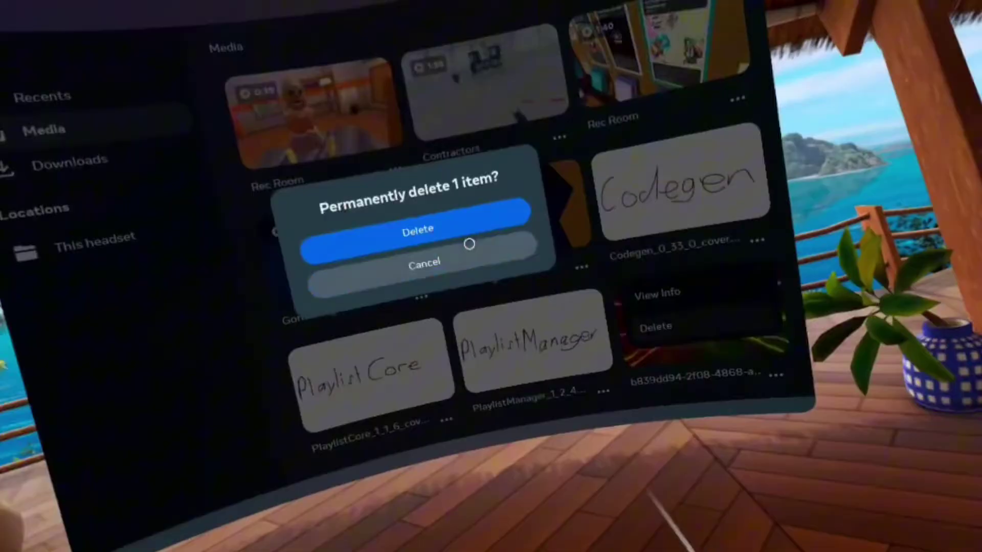
{"action": "left_click", "coordinate": [461, 238]}
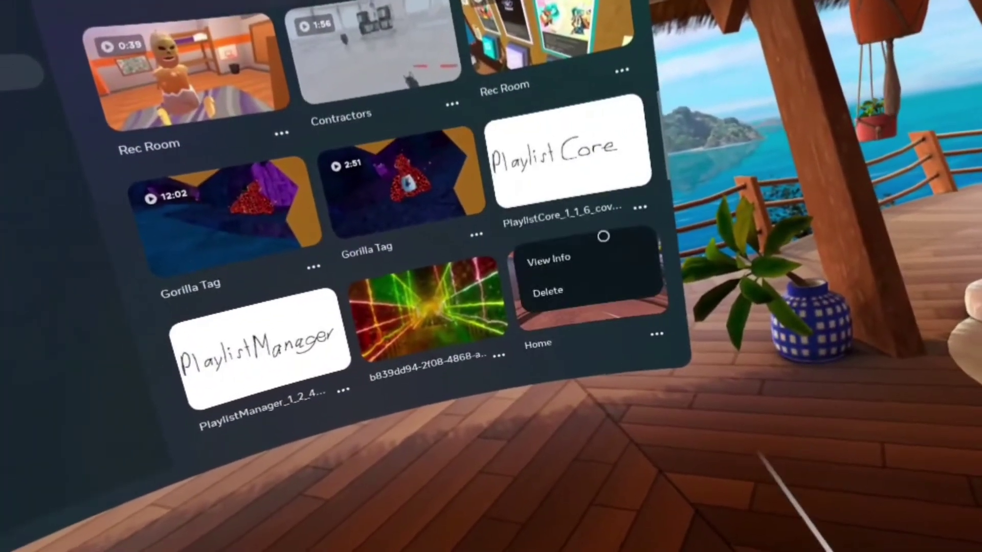
{"action": "left_click", "coordinate": [548, 292]}
{"action": "left_click", "coordinate": [320, 193]}
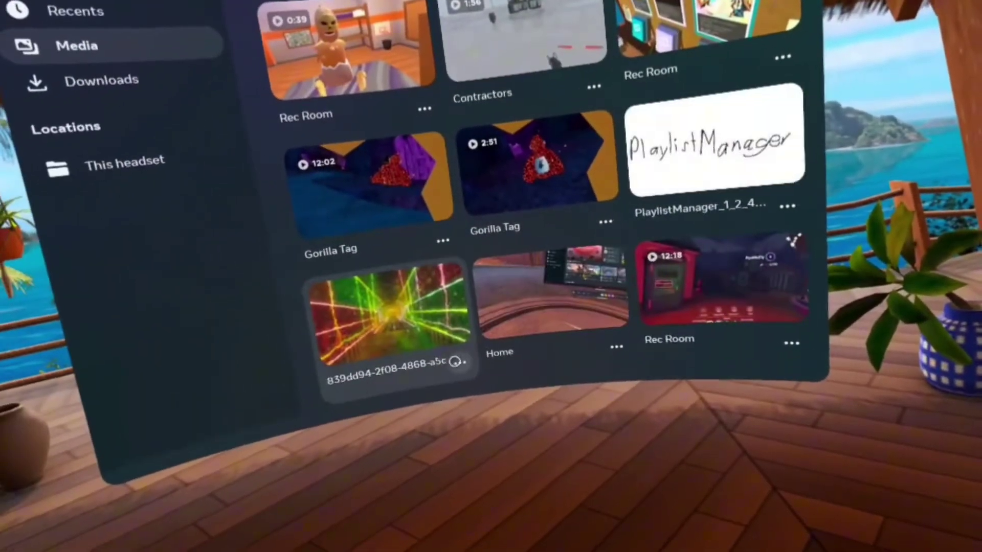
{"action": "left_click", "coordinate": [457, 360]}
{"action": "left_click", "coordinate": [478, 314]}
{"action": "left_click", "coordinate": [468, 182]}
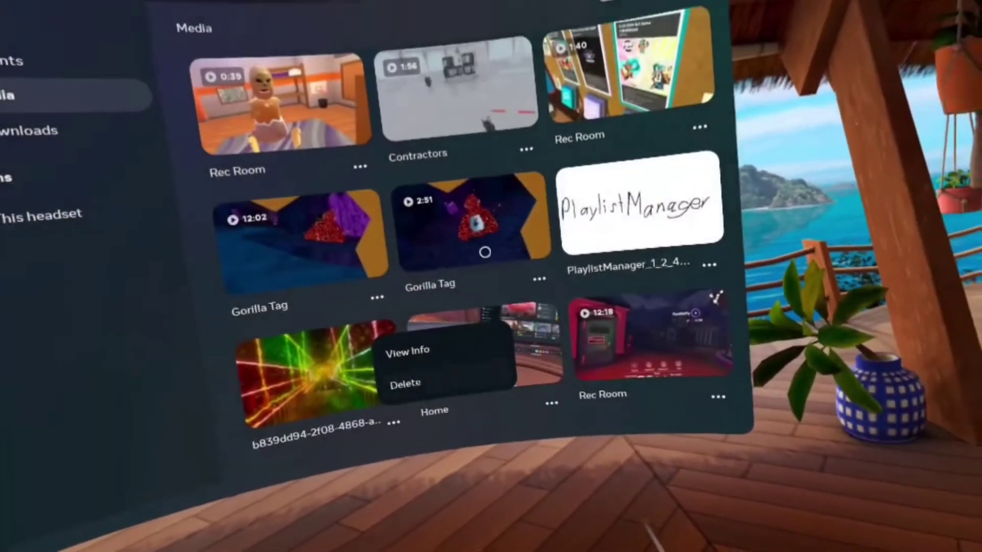